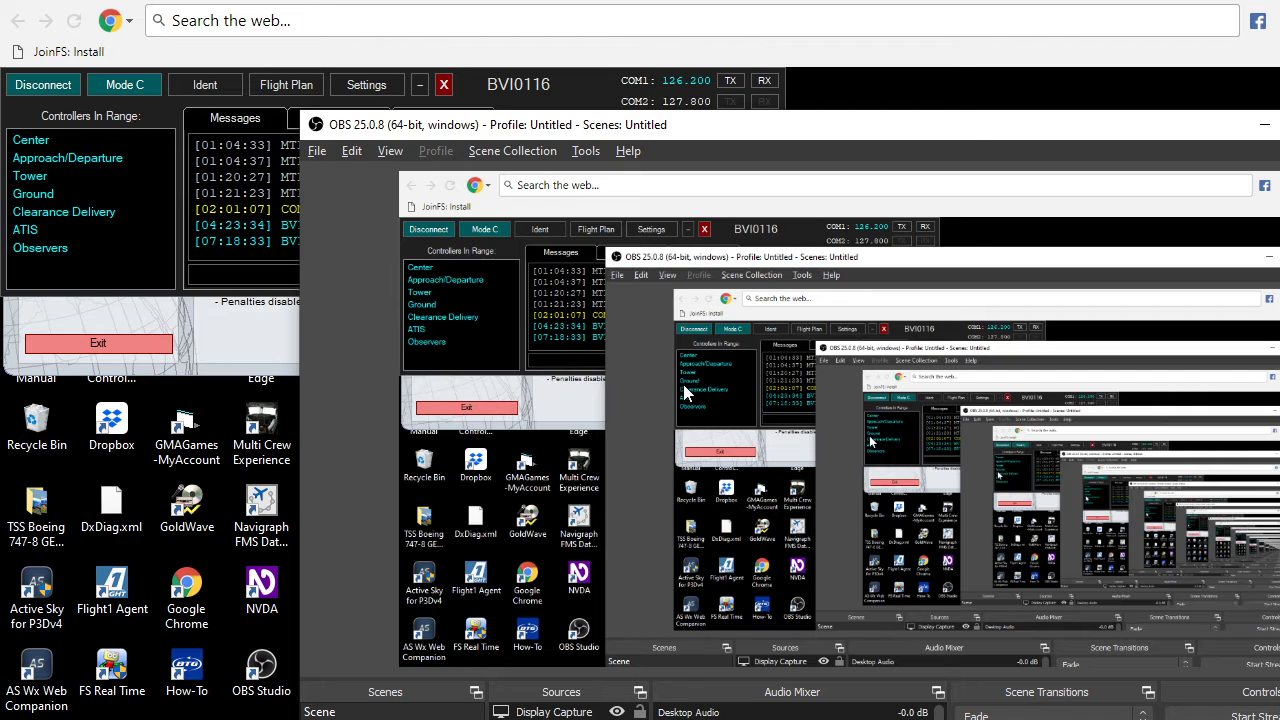
Switch from OBS to Microsoft Flight Simulator X and its FSTramp moving map.
{"action": "key", "text": "alt+Tab"}
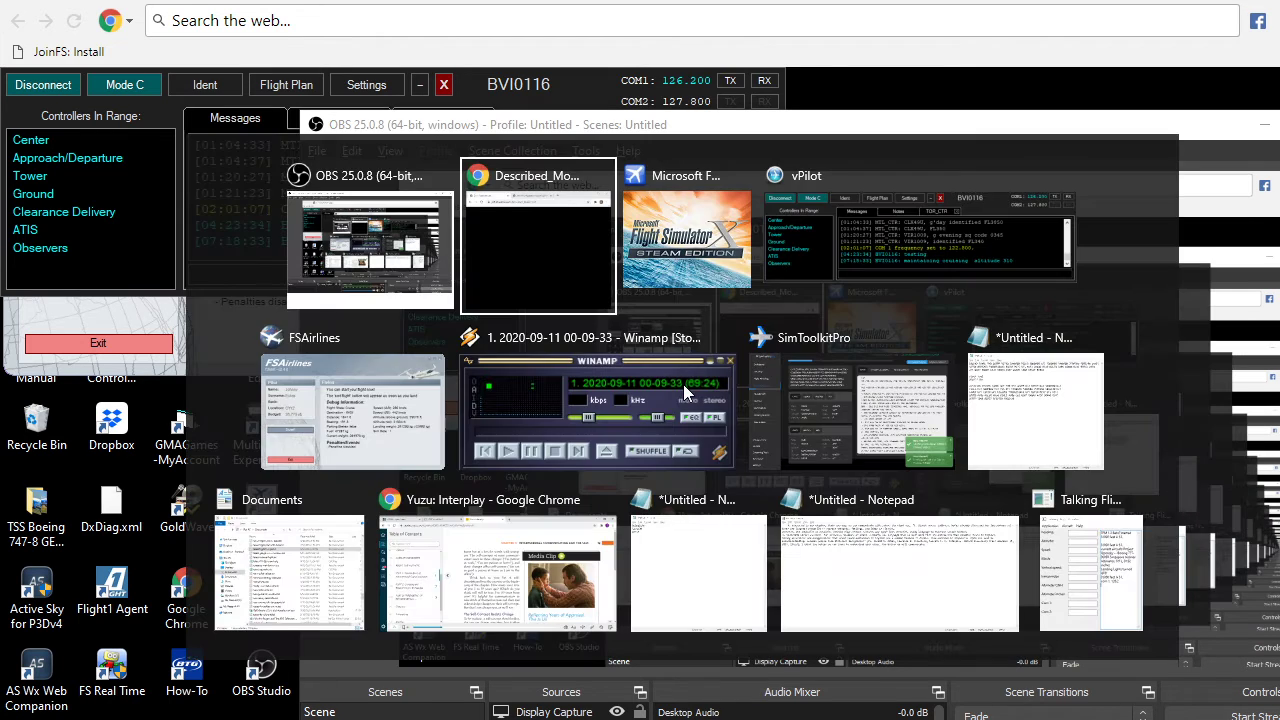
{"action": "key", "text": "alt+Tab"}
{"action": "key", "text": "Tab"}
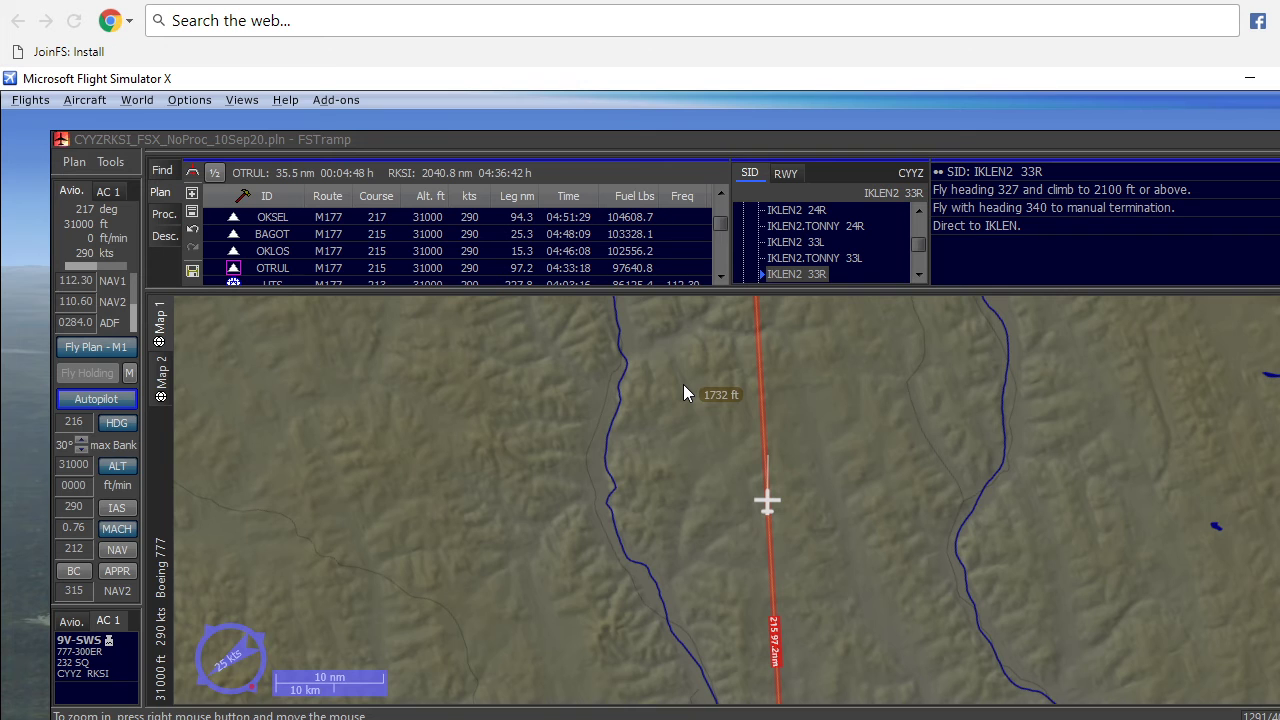
{"action": "mouse_move", "coordinate": [685, 394]}
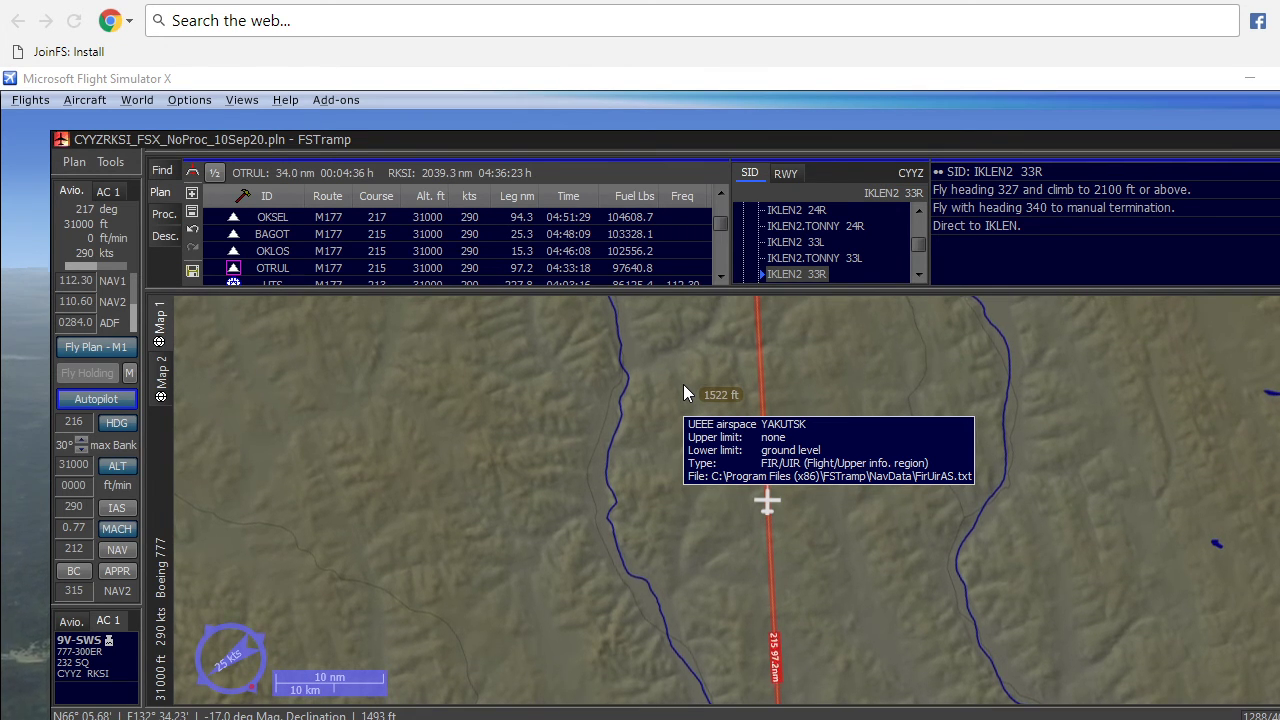
Cycle through open windows and hide the FSTramp map, revealing forested scenery under the cruising 777.
{"action": "key", "text": "alt+Tab"}
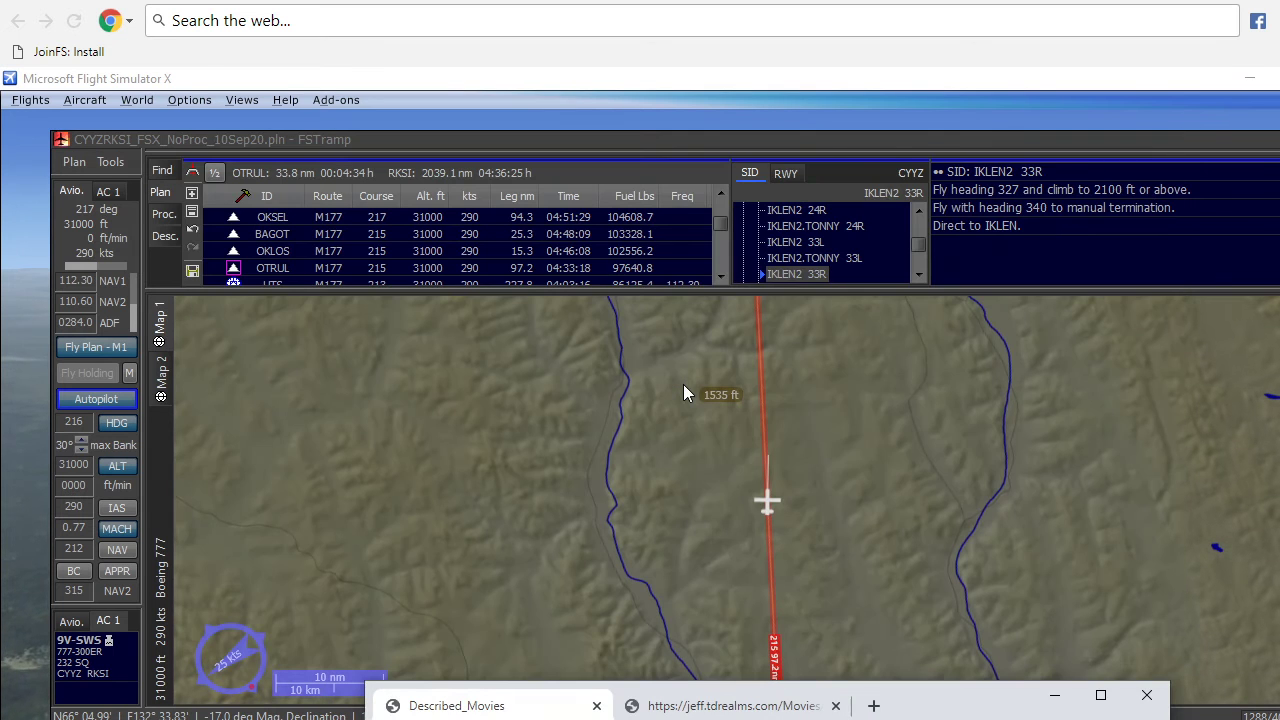
{"action": "key", "text": "alt+Tab"}
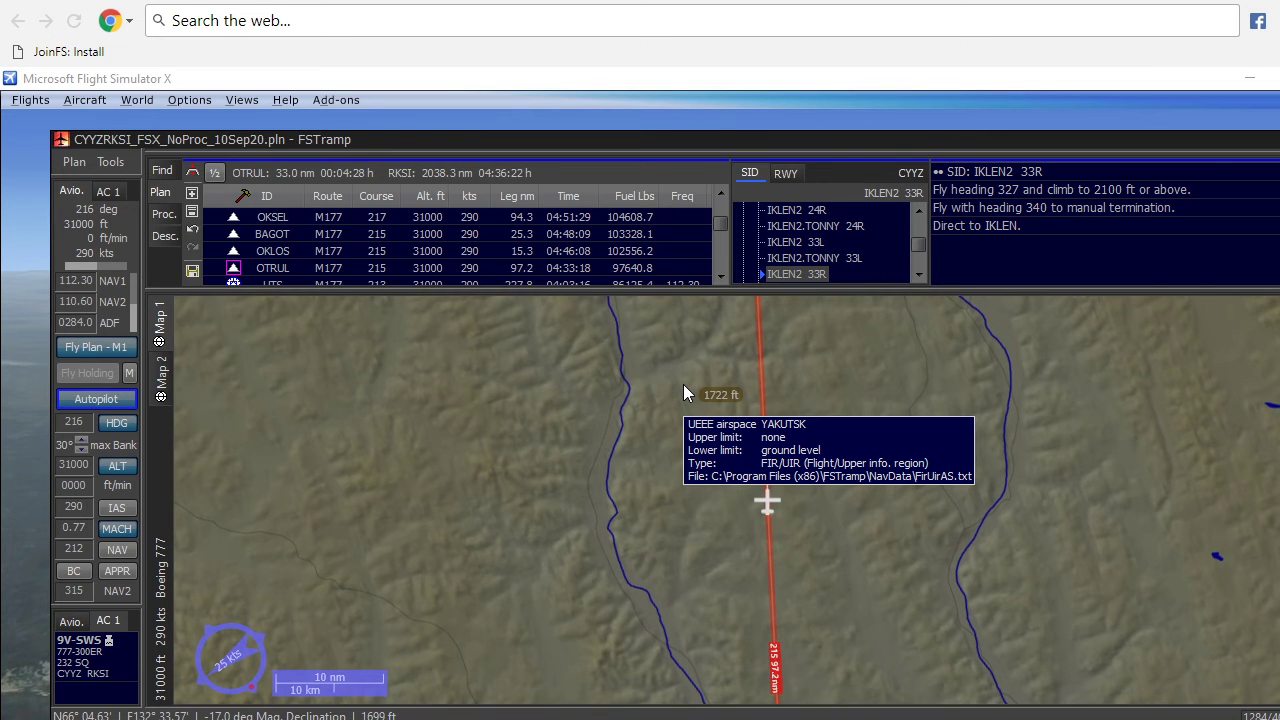
{"action": "key", "text": "alt+Tab"}
{"action": "key", "text": "alt+Tab"}
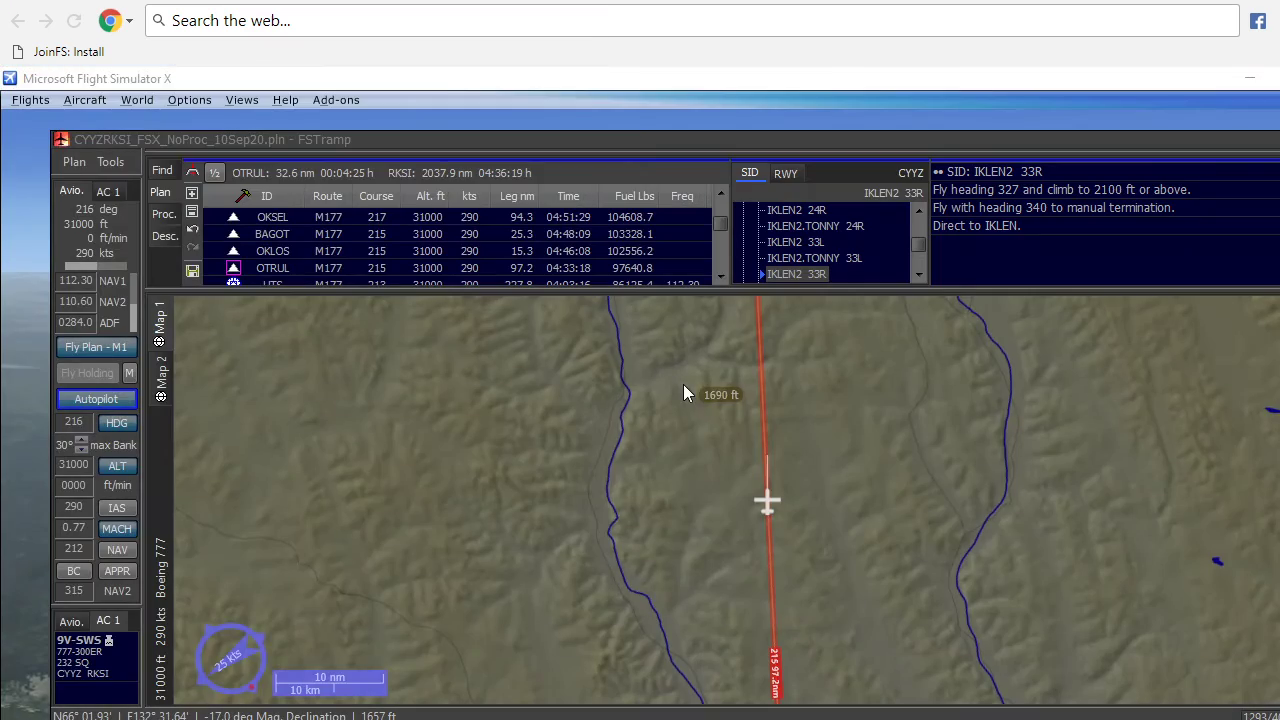
{"action": "key", "text": "alt+Tab"}
{"action": "key", "text": "alt+Tab"}
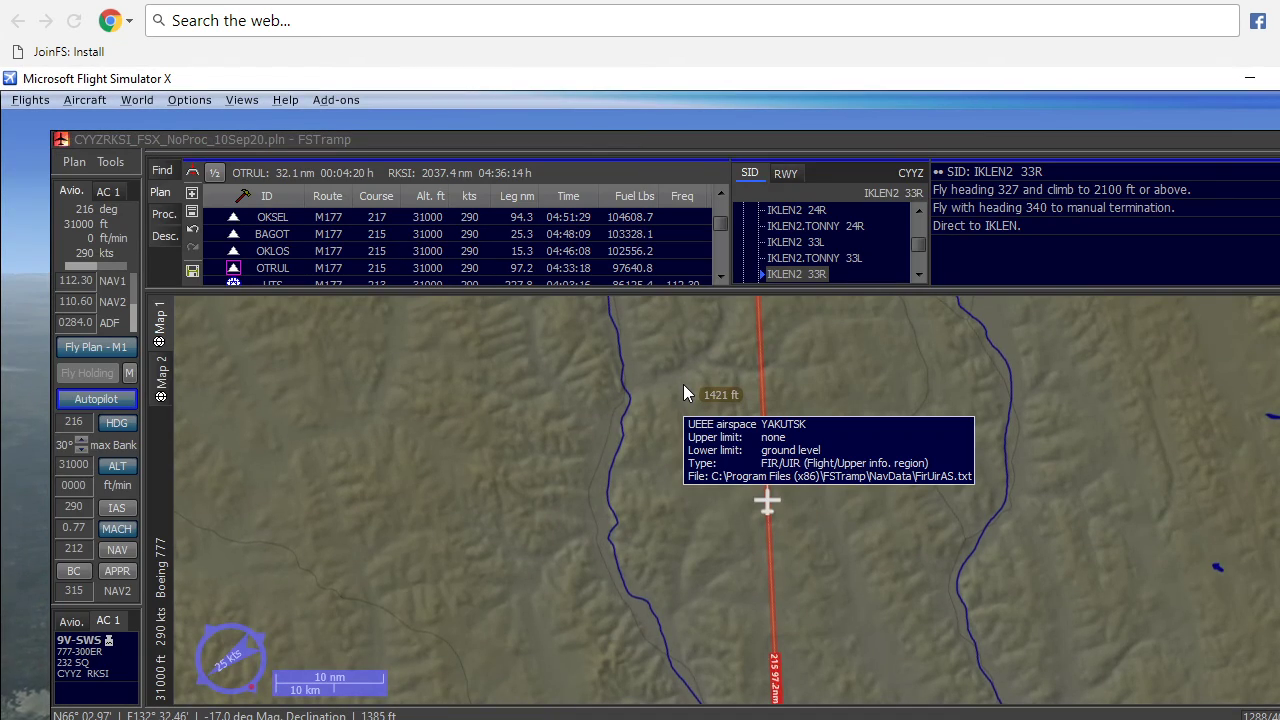
{"action": "key", "text": "alt+Tab"}
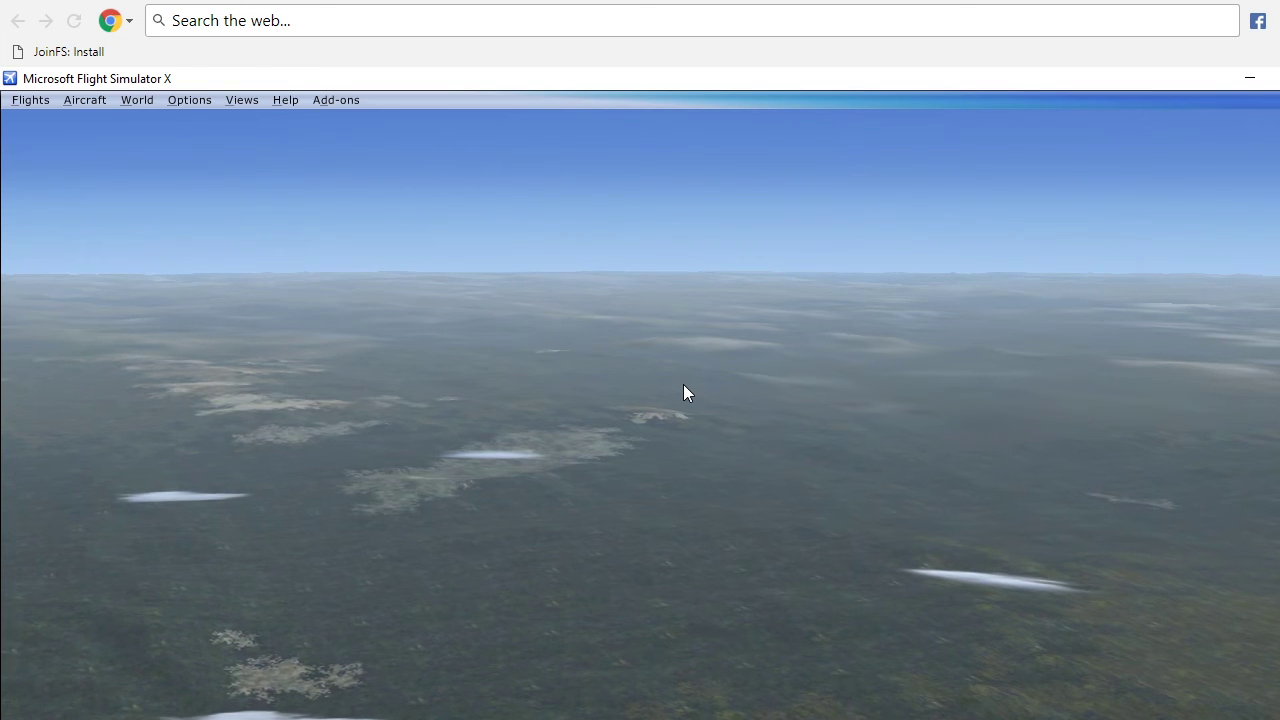
Raise the OBS 25.0.8 window over the simulator, its preview mirroring the cruising 777.
{"action": "key", "text": "alt+Tab"}
{"action": "key", "text": "alt+Tab"}
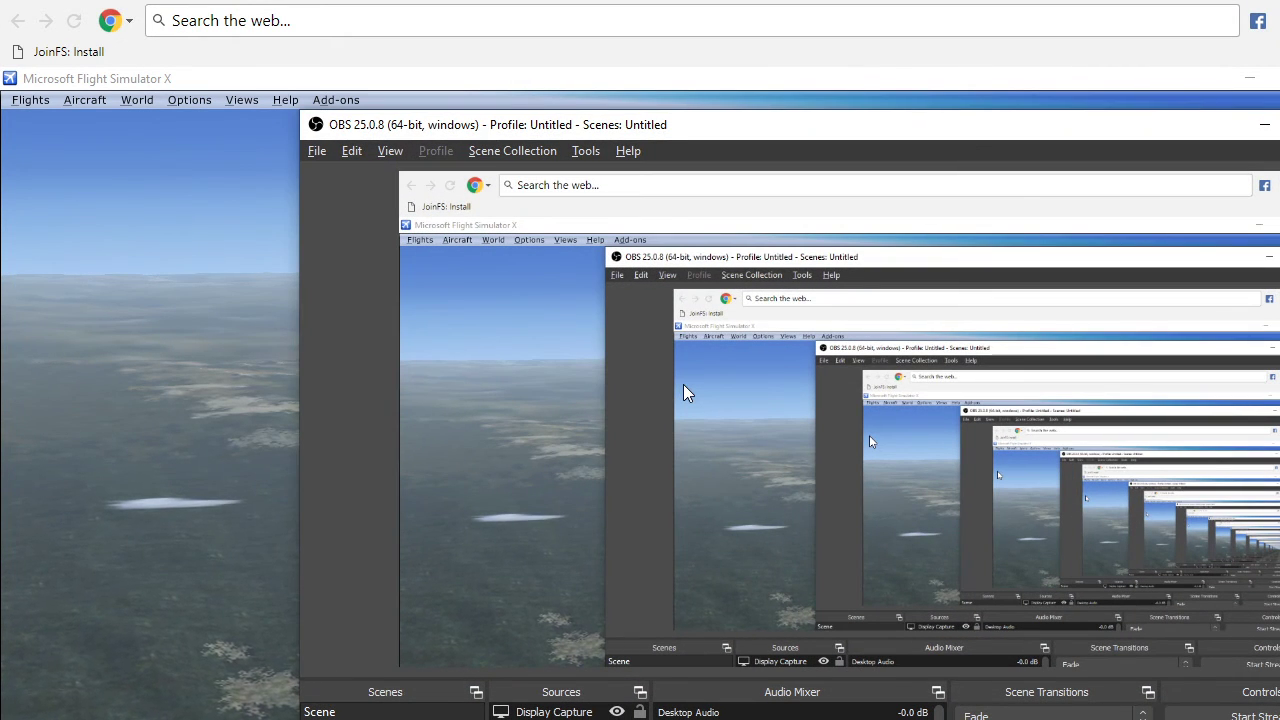